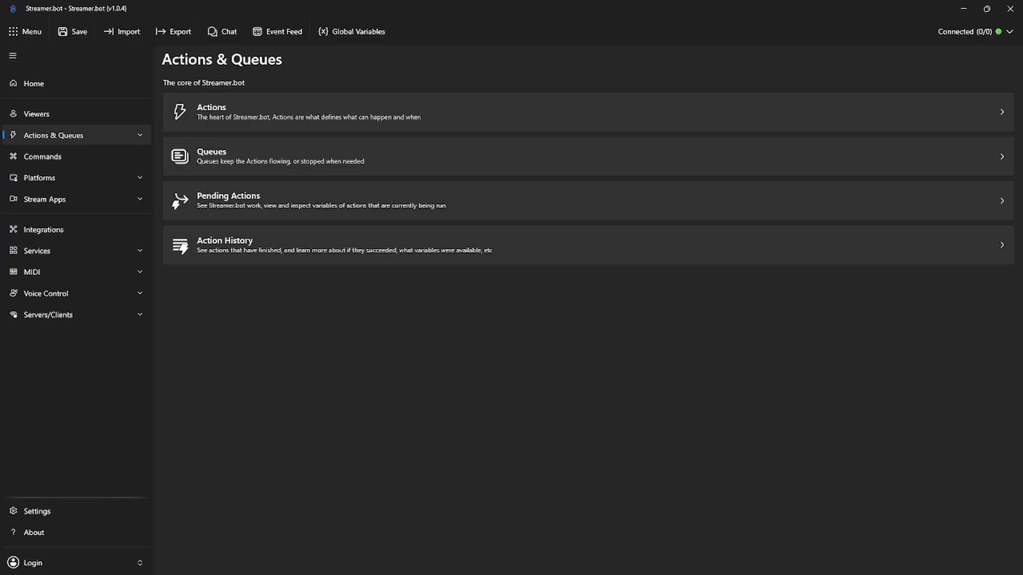
Step: Restore Streamer.bot to a smaller window and go through Actions & Queues to the empty Commands page
left_click(986, 8)
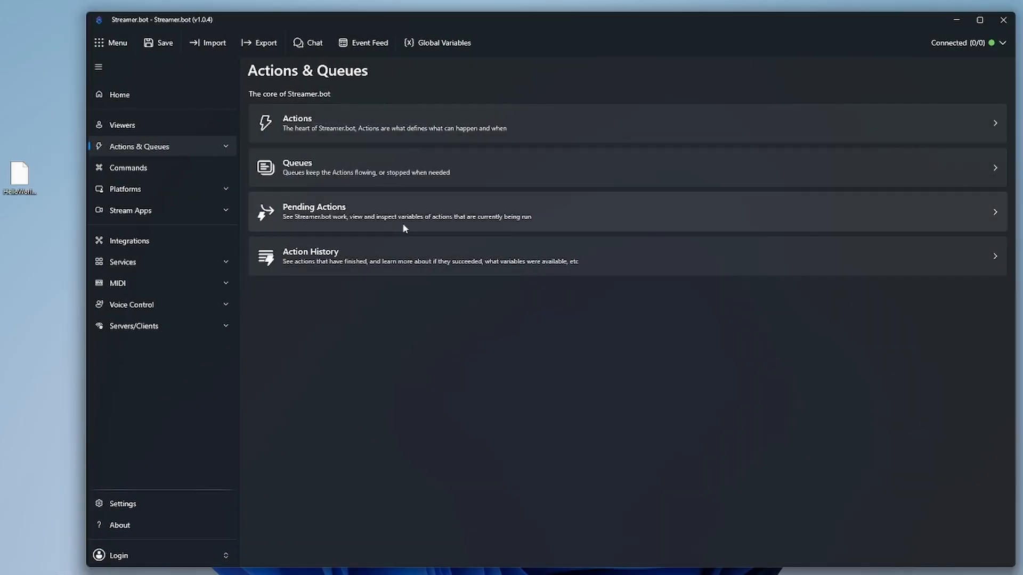
left_click(30, 196)
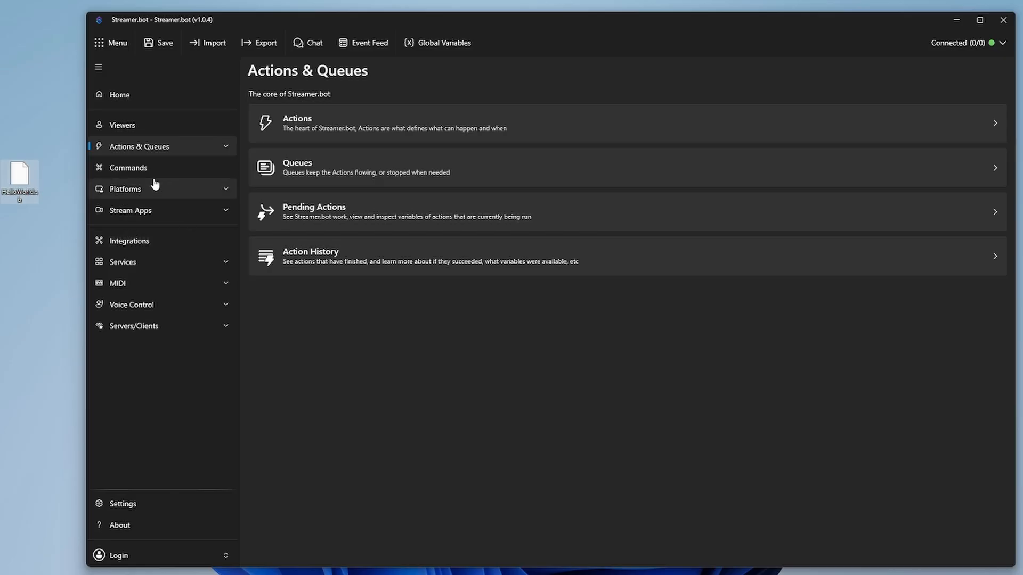
left_click(134, 152)
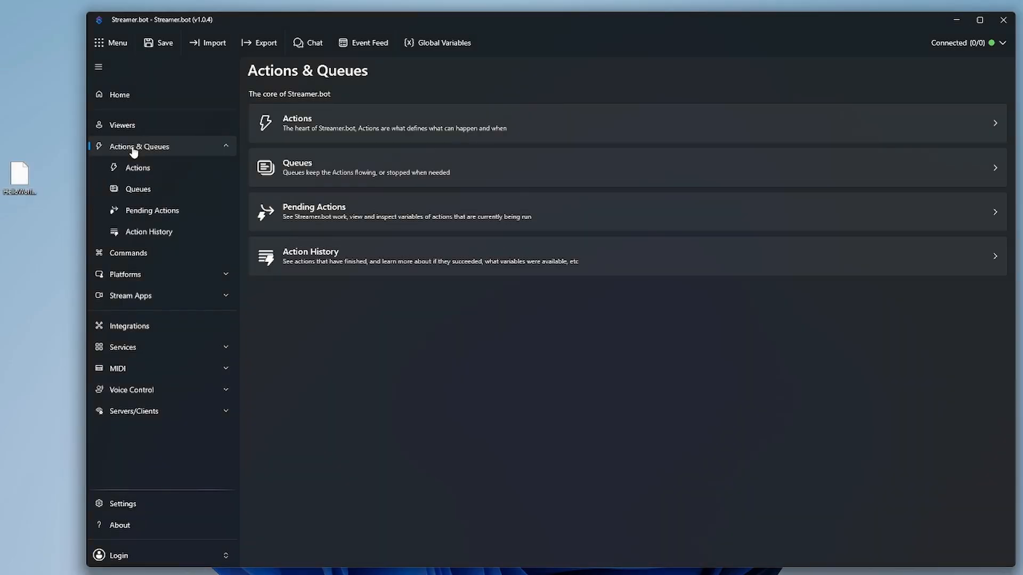
left_click(137, 167)
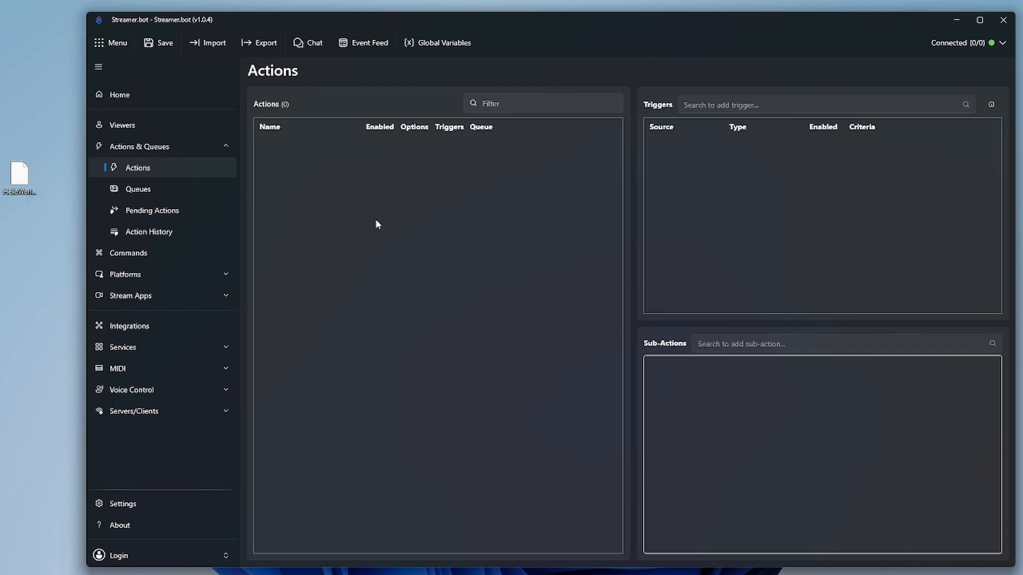
left_click(154, 256)
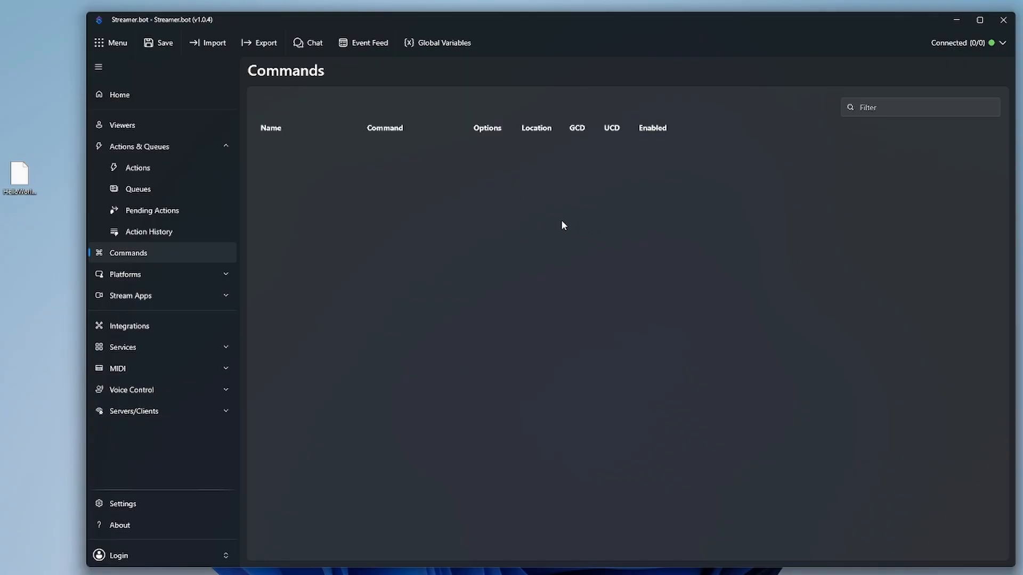
left_click(213, 48)
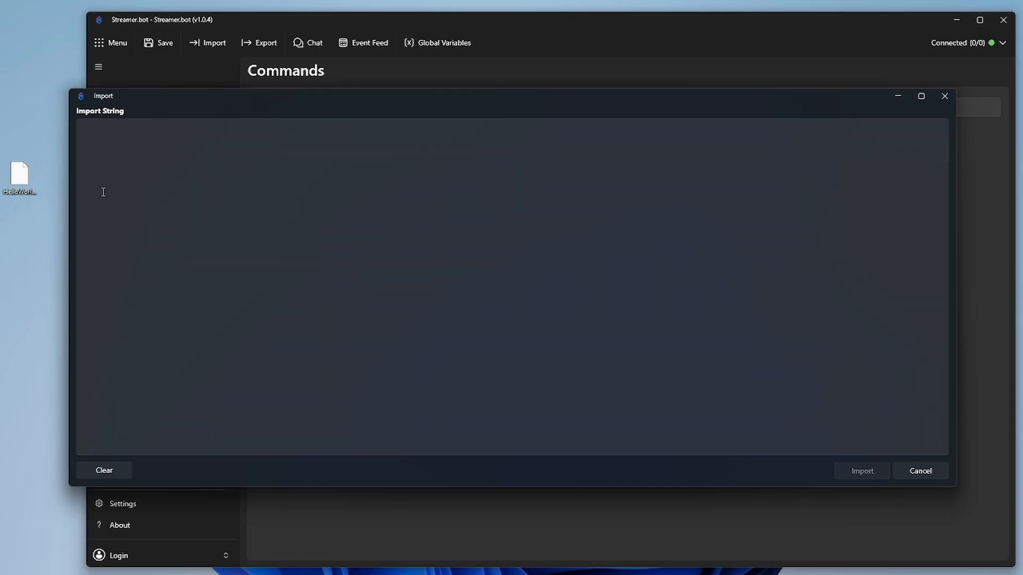
left_click_drag(19, 176, 283, 189)
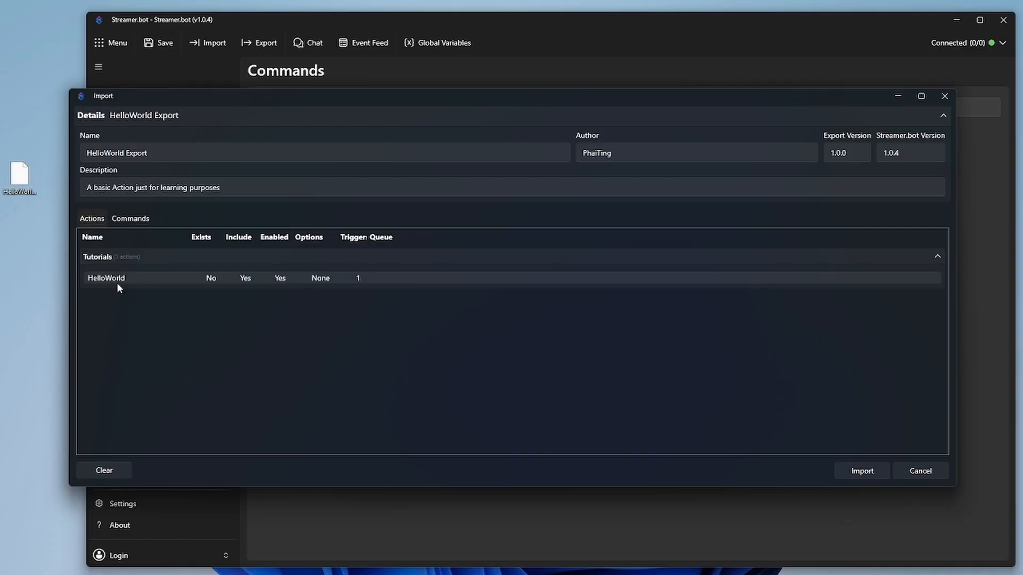
left_click(128, 219)
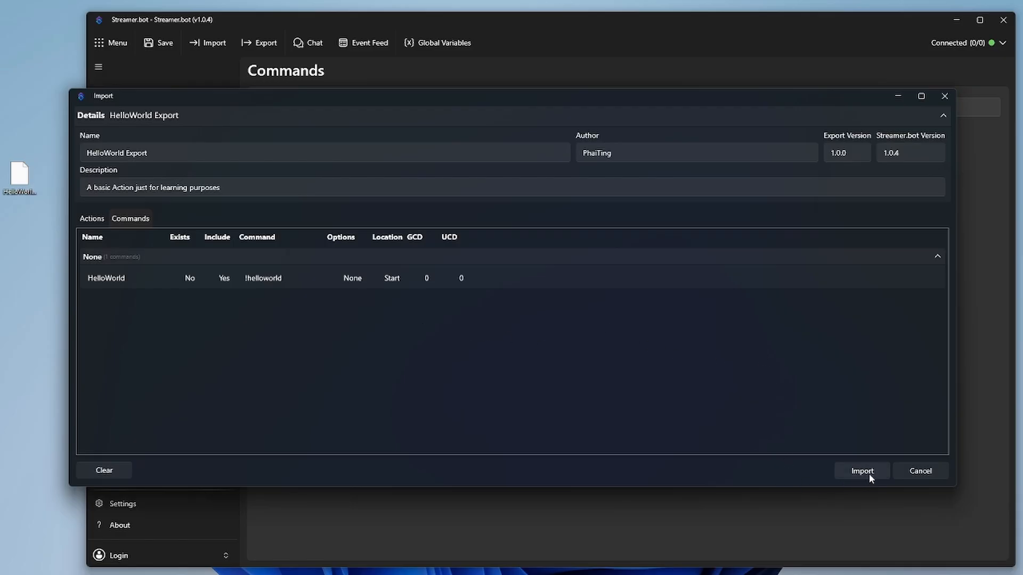
left_click(934, 471)
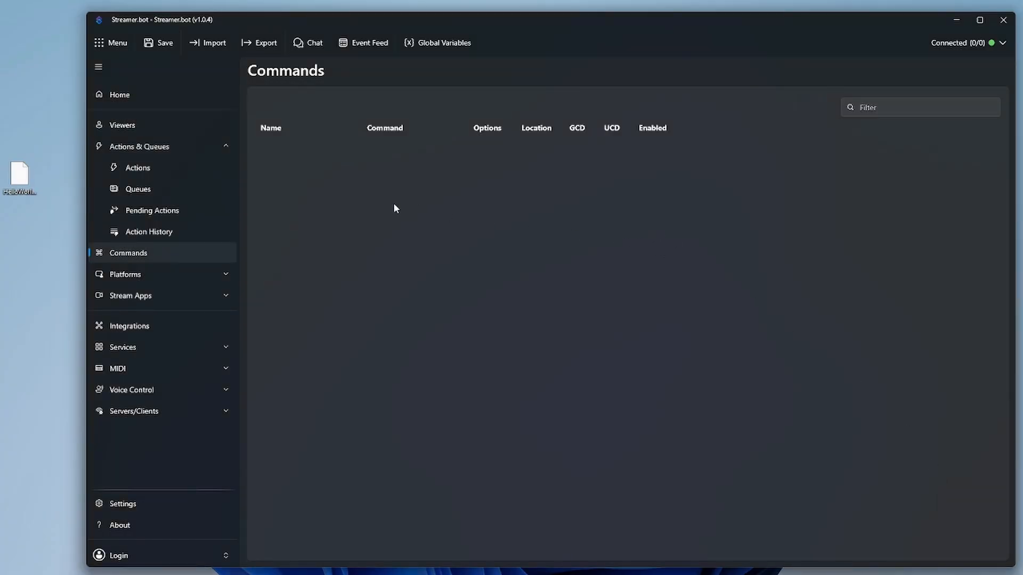
Step: Start a new import and open the HelloWorld.sb file in Notepad
left_click(210, 48)
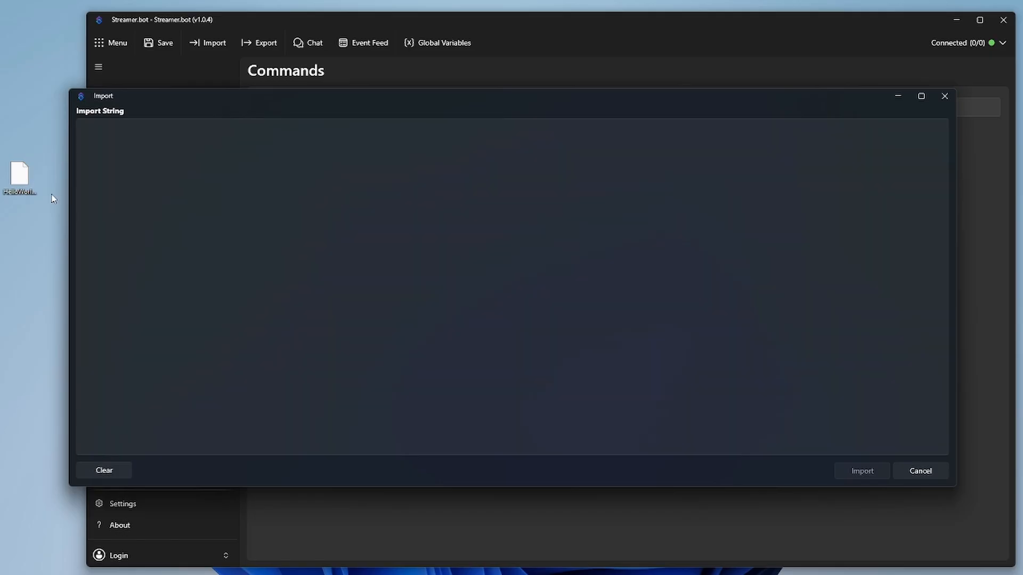
right_click(17, 182)
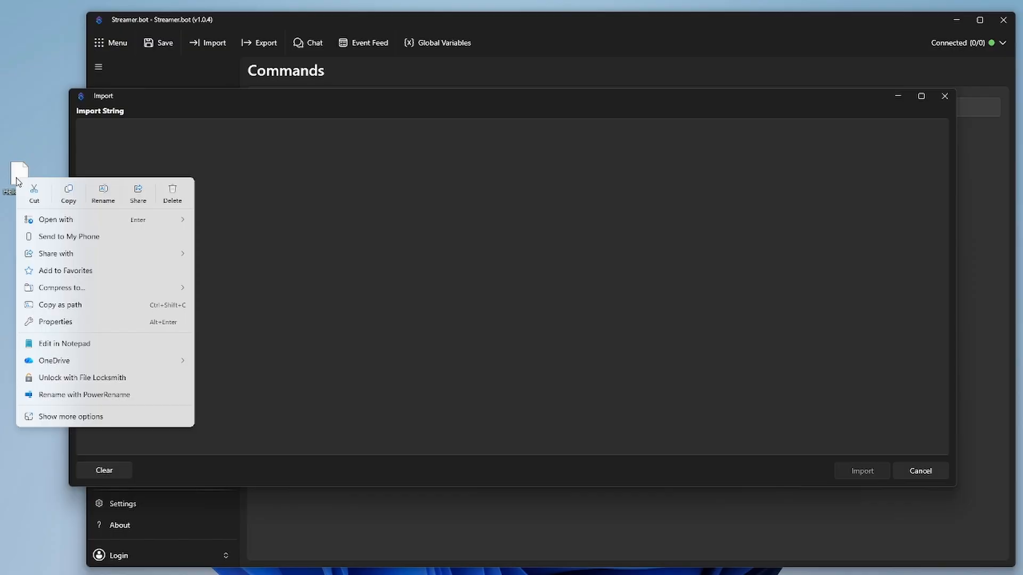
mouse_move(140, 220)
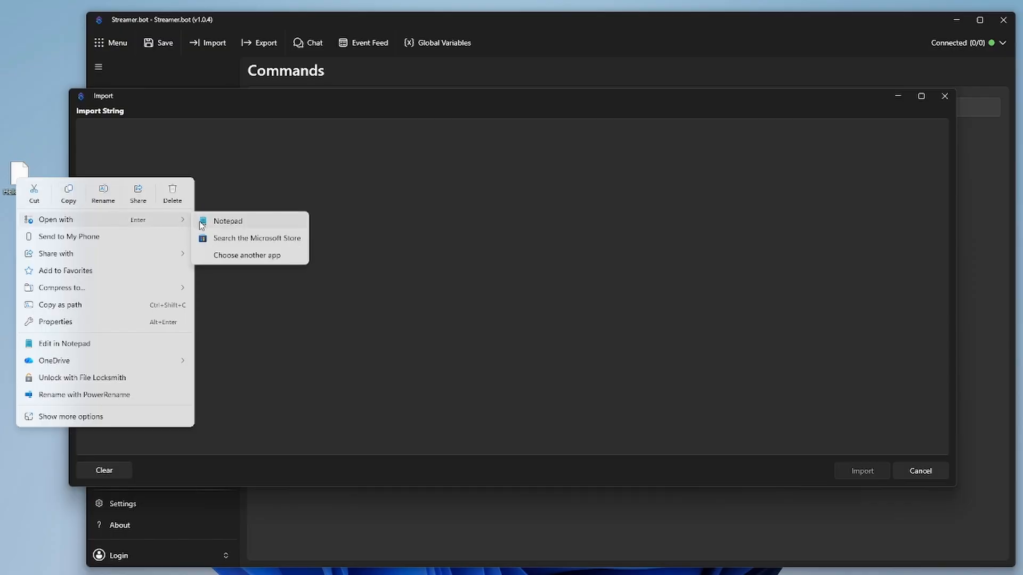
left_click(238, 227)
Step: Copy all 1,188 characters of the export string and return to the Import String box
key("ctrl+a")
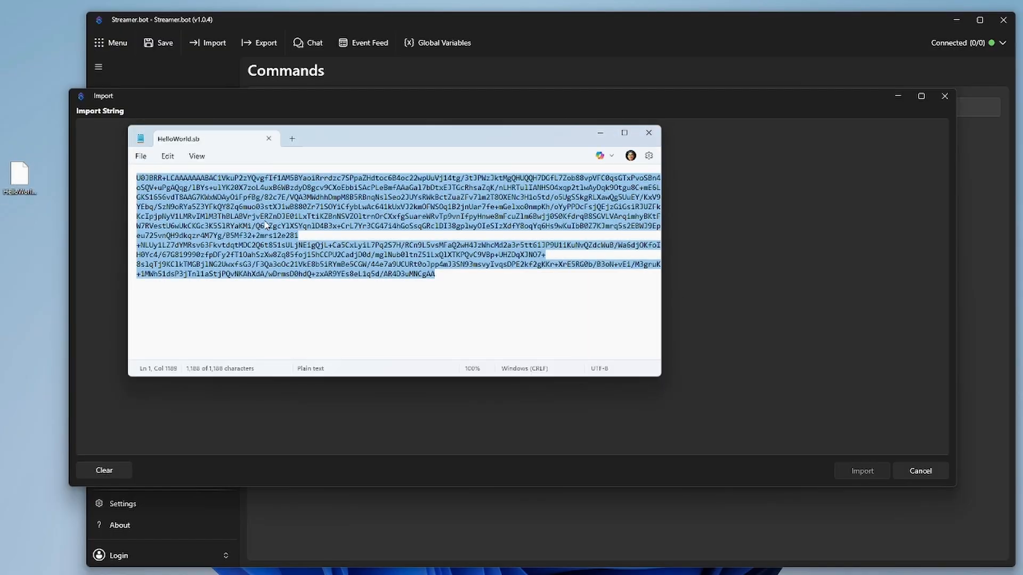
left_click(342, 325)
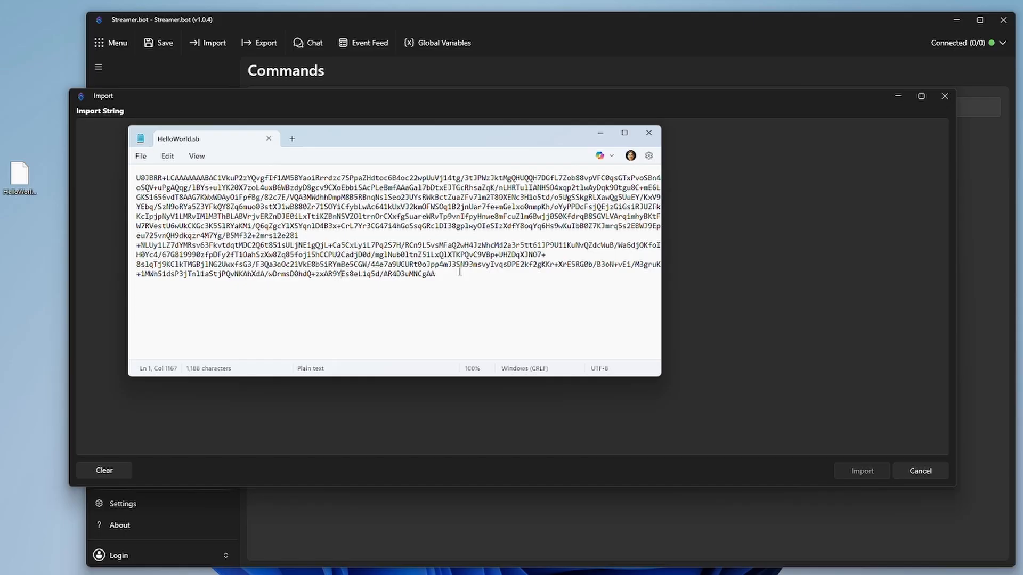
left_click(170, 159)
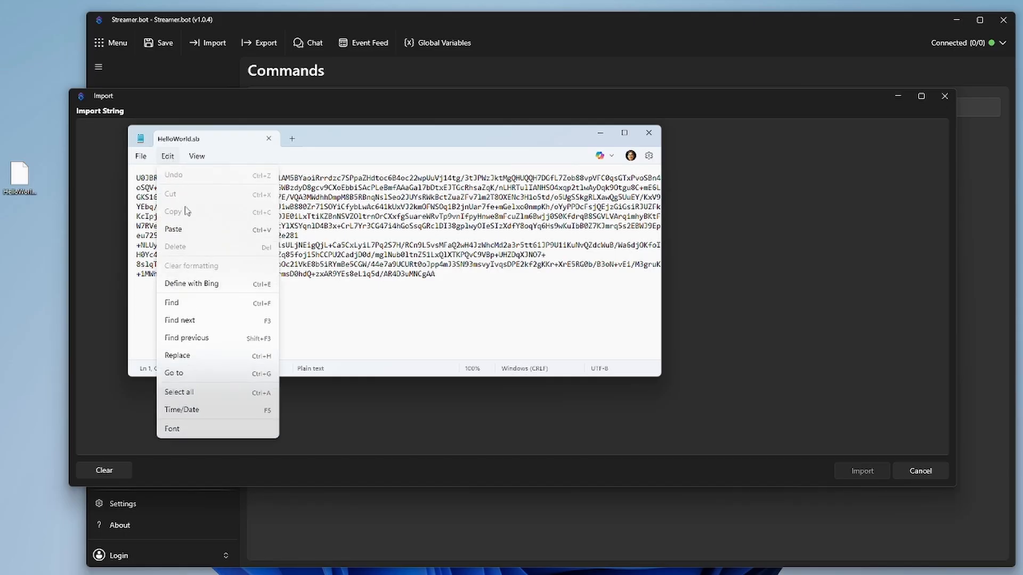
left_click(203, 393)
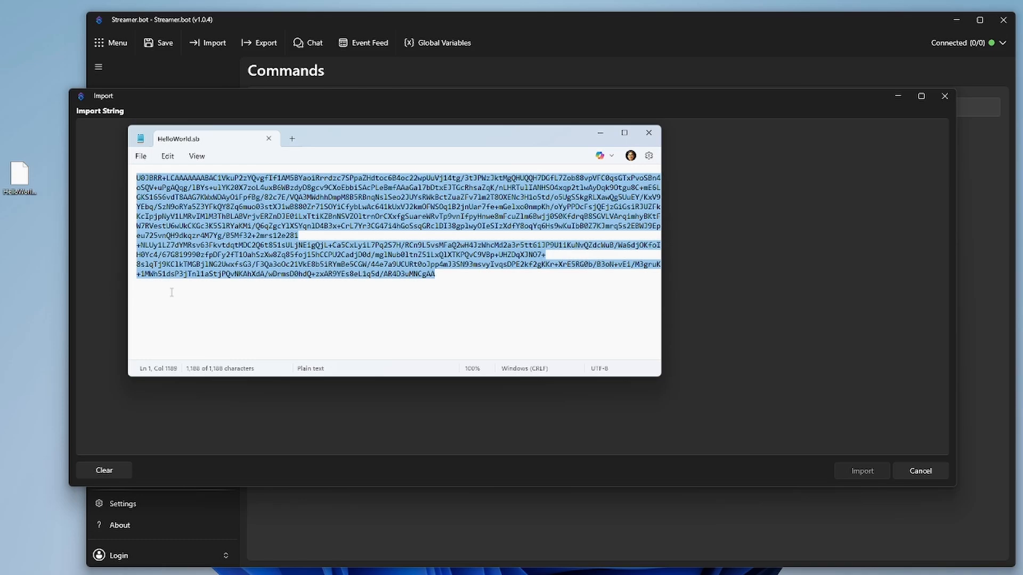
left_click(167, 156)
left_click(173, 212)
left_click(720, 95)
left_click(328, 210)
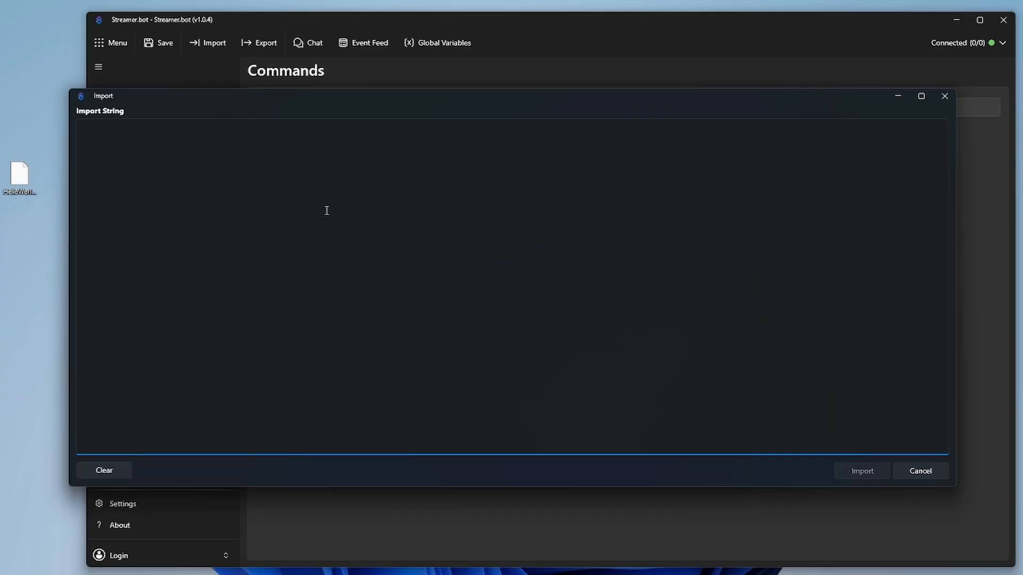
Step: Paste the export string, preview its Commands tab, import HelloWorld, and acknowledge the disabled-commands notice
key("ctrl+v")
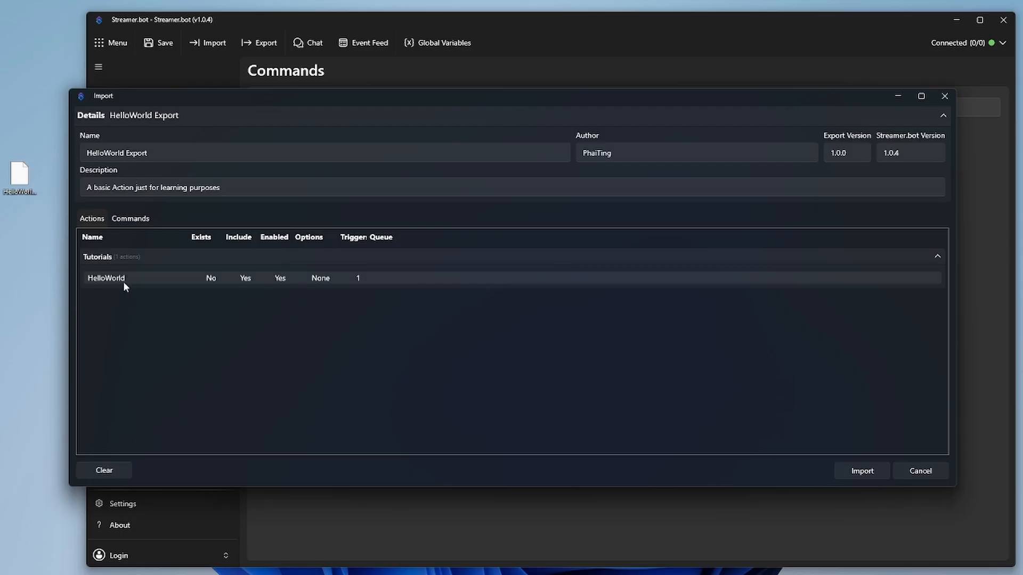
left_click(131, 222)
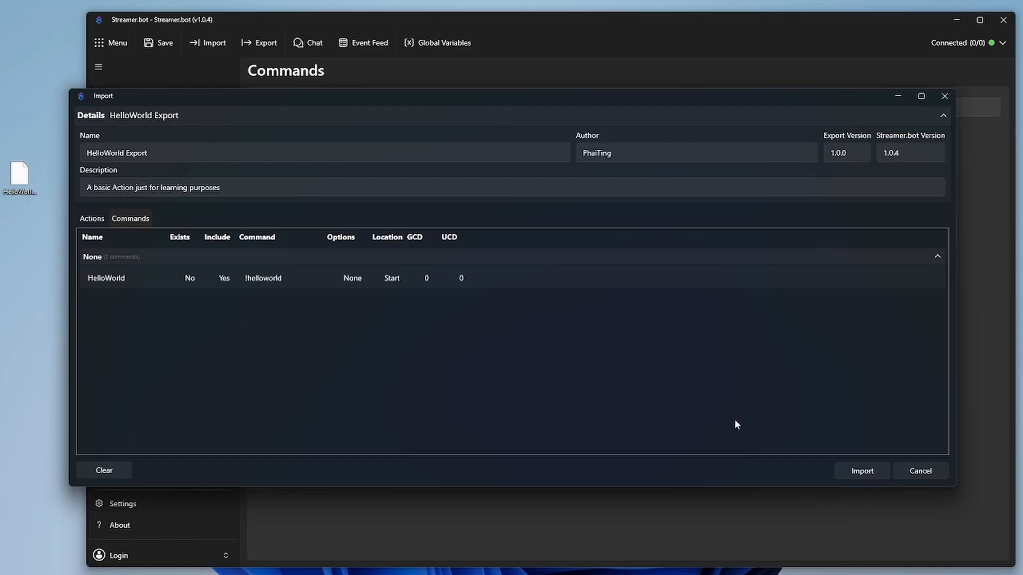
left_click(871, 471)
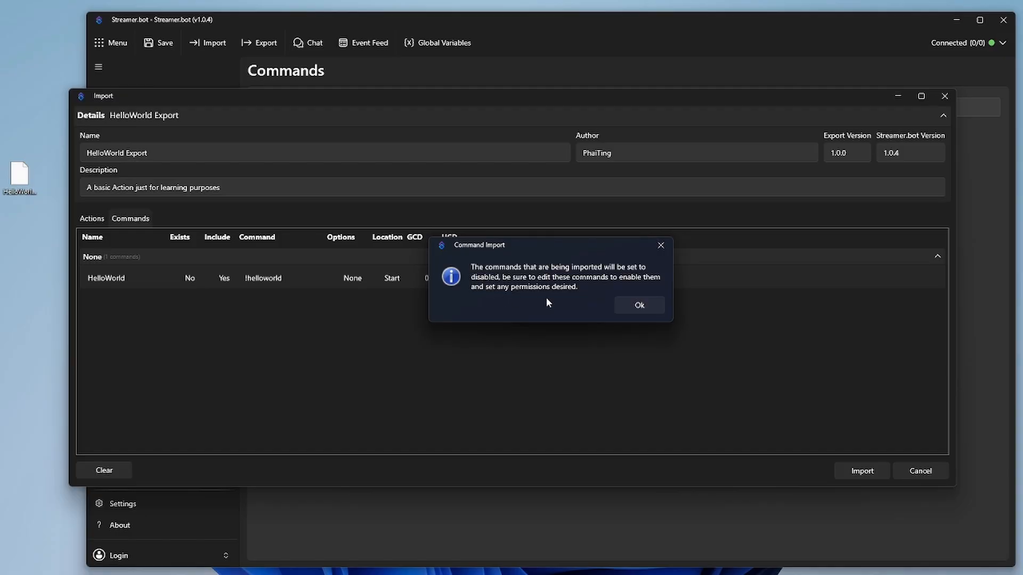
left_click(639, 305)
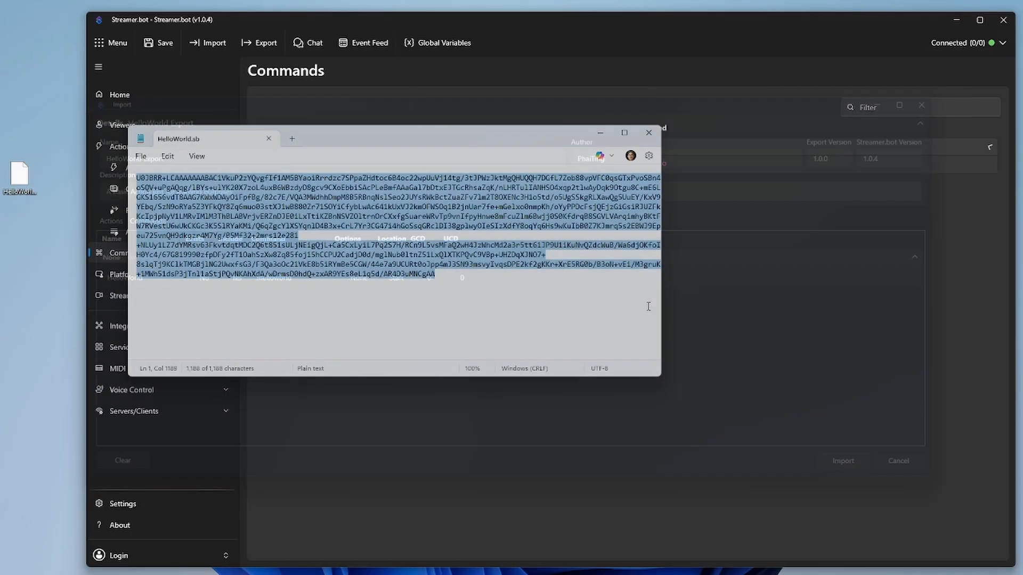
left_click(657, 136)
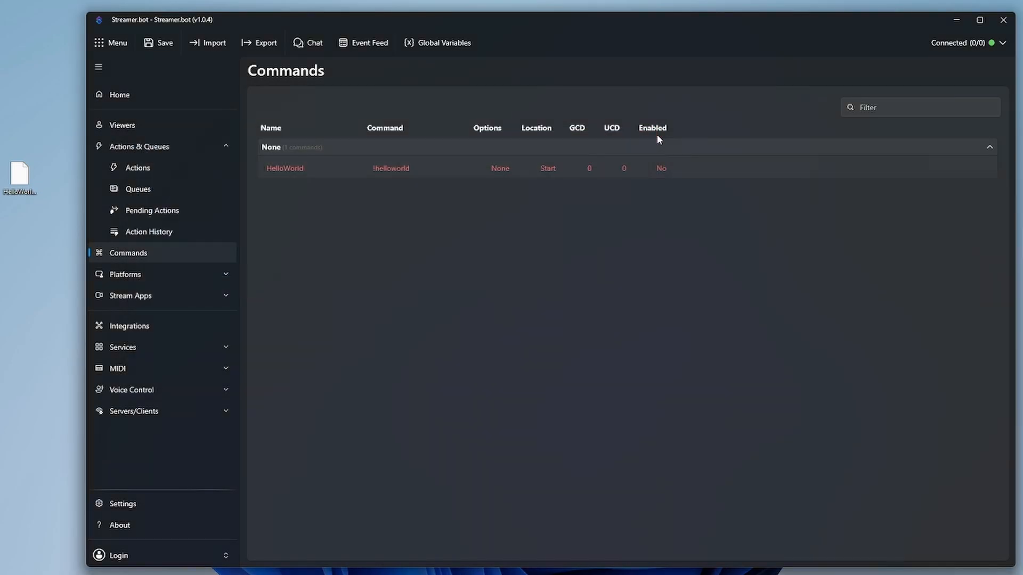
left_click(176, 169)
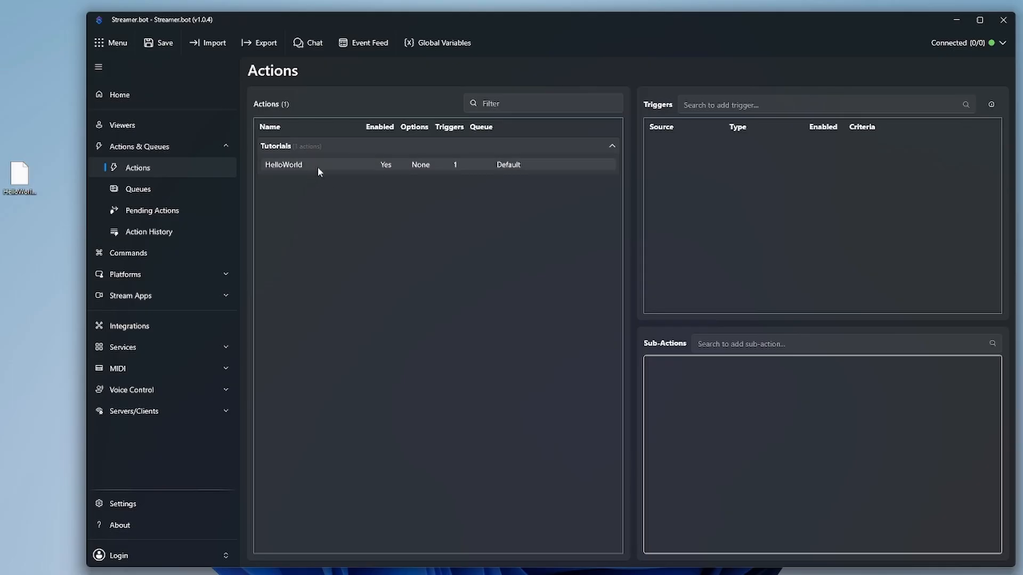
left_click(131, 255)
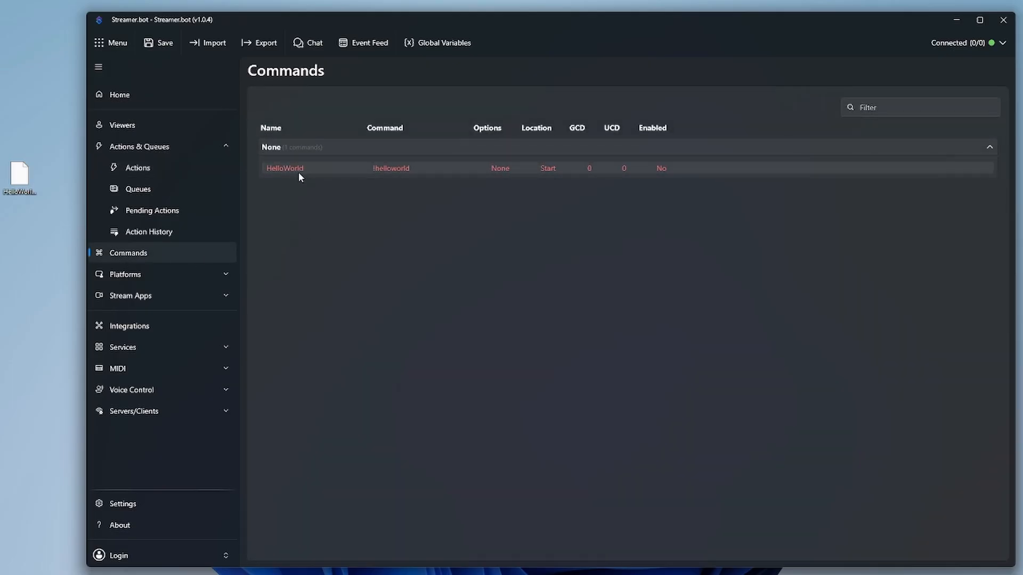
Step: Edit the HelloWorld !helloworld command to switch Enabled on, then save it
right_click(664, 168)
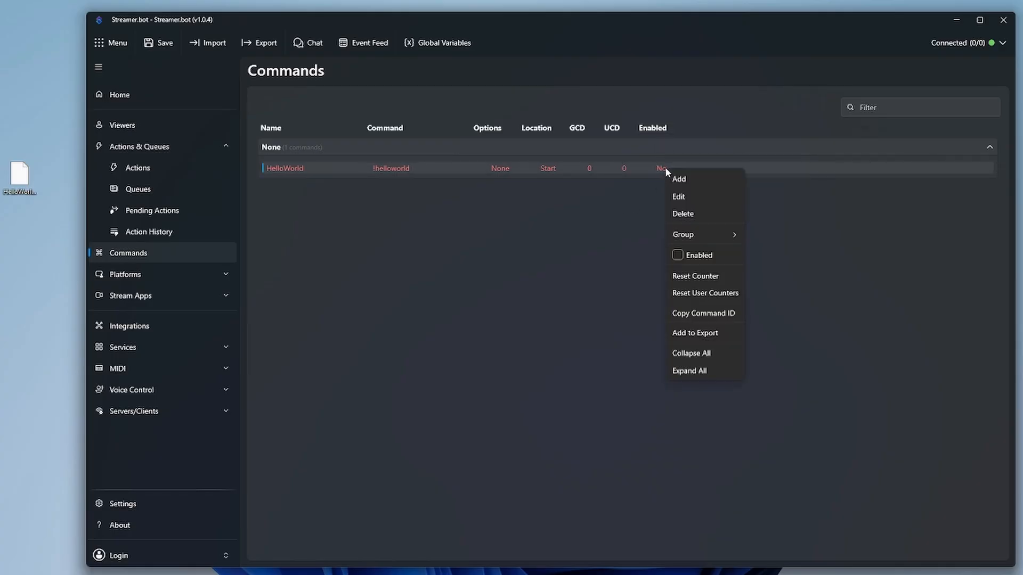
left_click(687, 196)
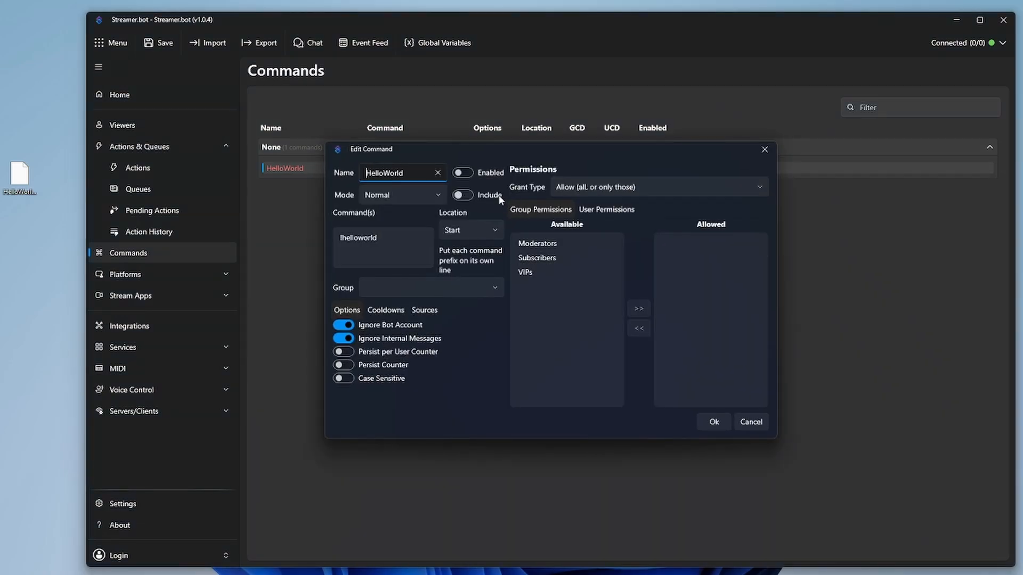
left_click(463, 173)
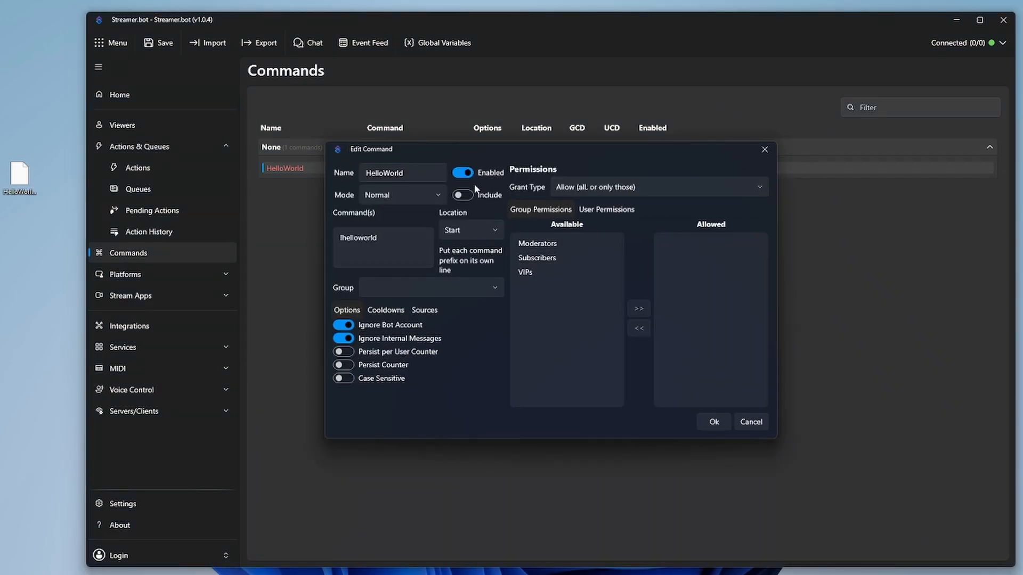
left_click(714, 422)
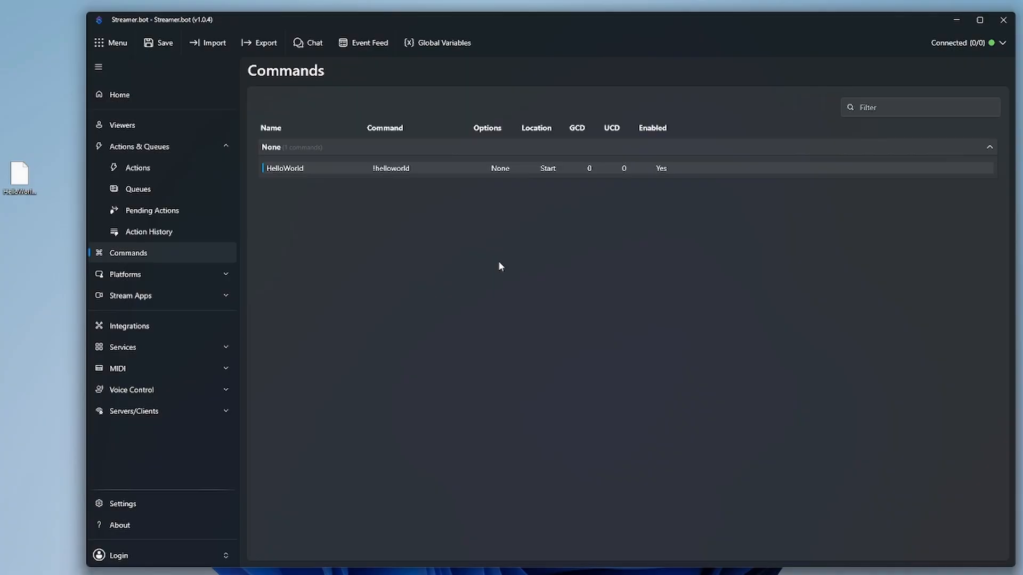